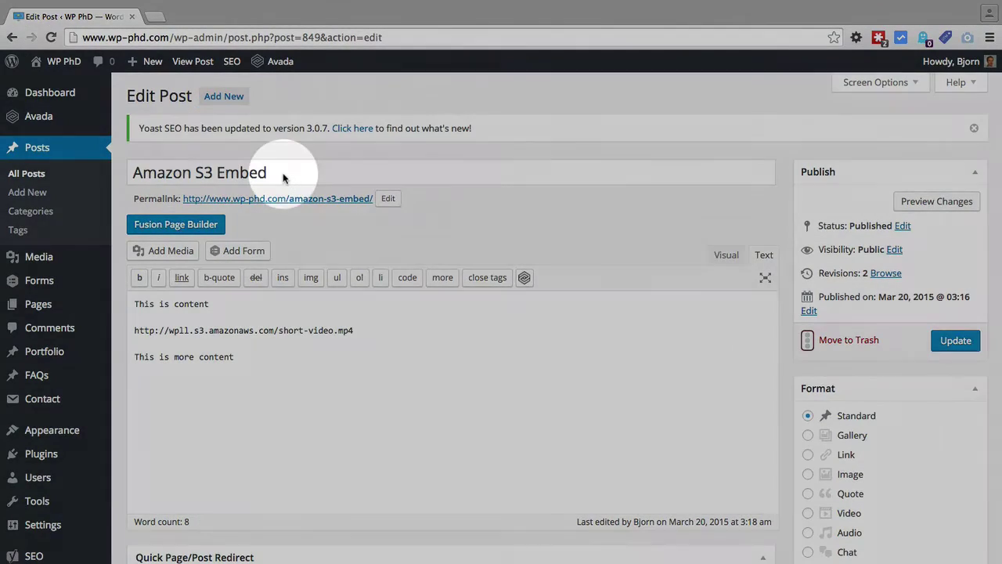
# - Highlight the post title, open the live Amazon S3 Embed post from its permalink, and look over its heading and content
pyautogui.click(280, 172)
pyautogui.moveTo(277, 172); pyautogui.dragTo(131, 172)
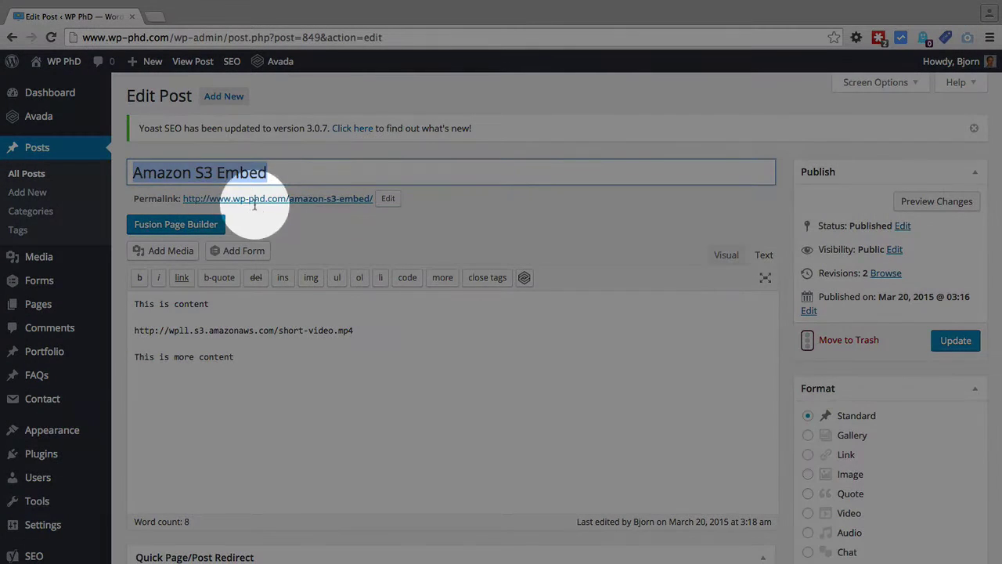
pyautogui.click(275, 216)
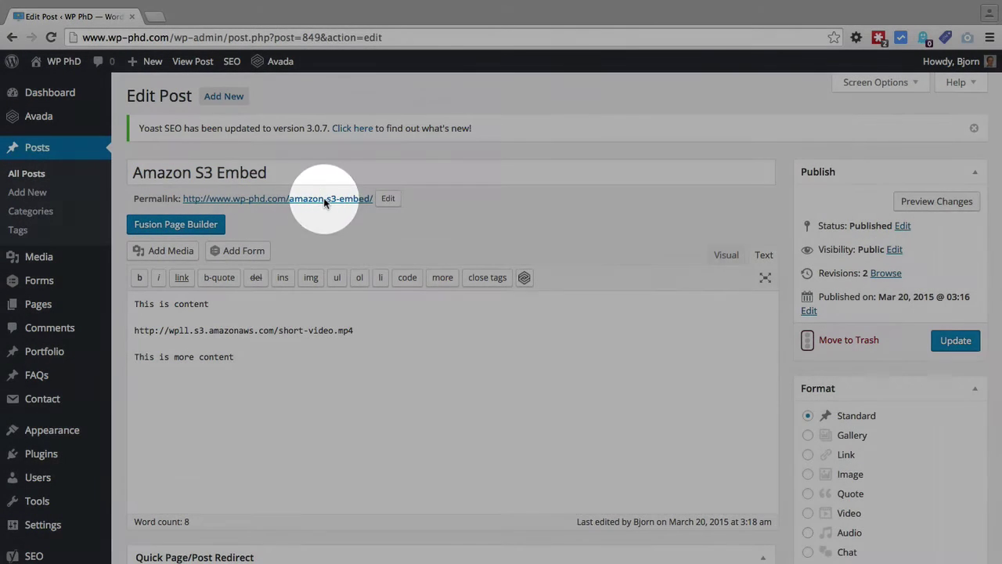
pyautogui.click(324, 197)
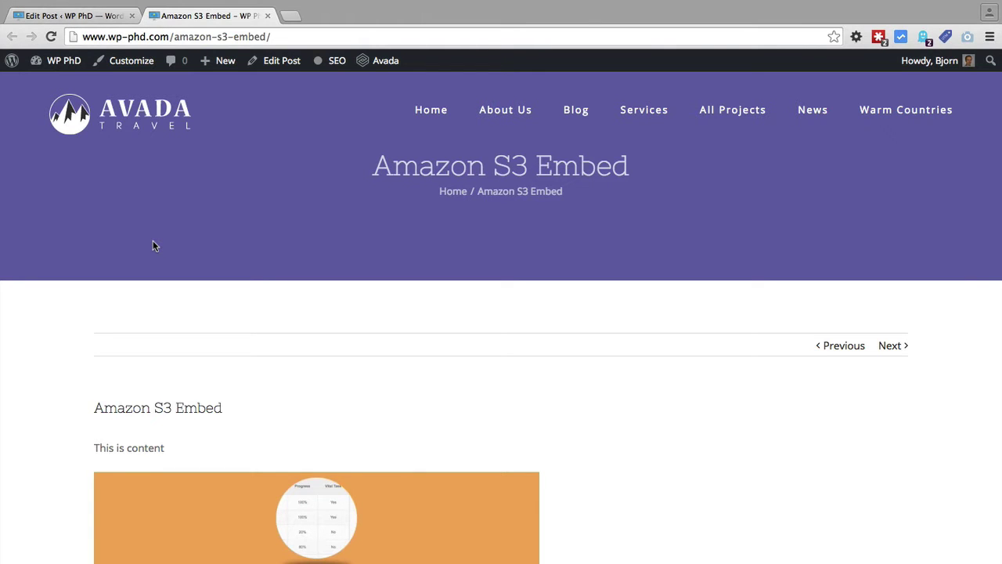
pyautogui.scroll(-2, 152, 246)
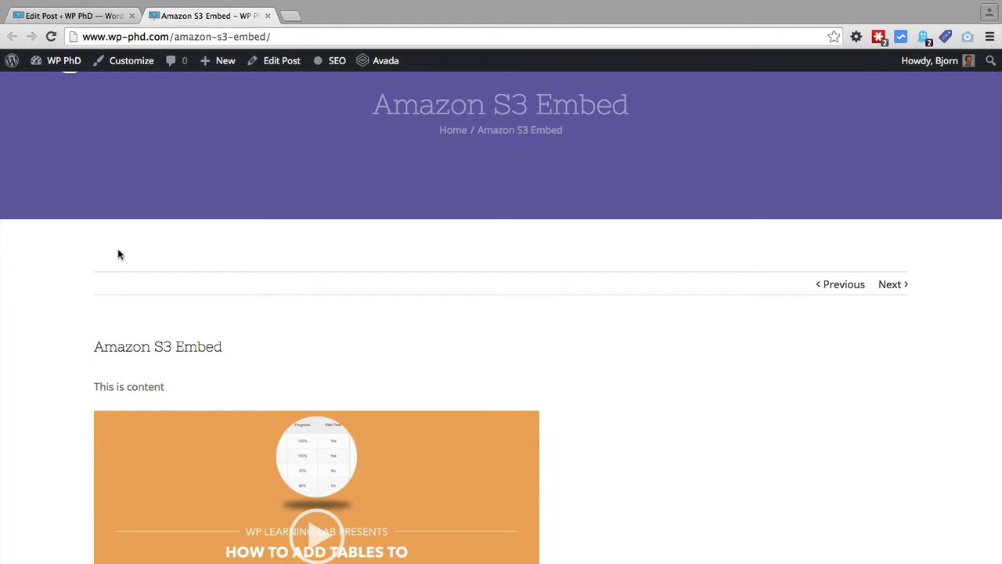
pyautogui.scroll(-2, 91, 310)
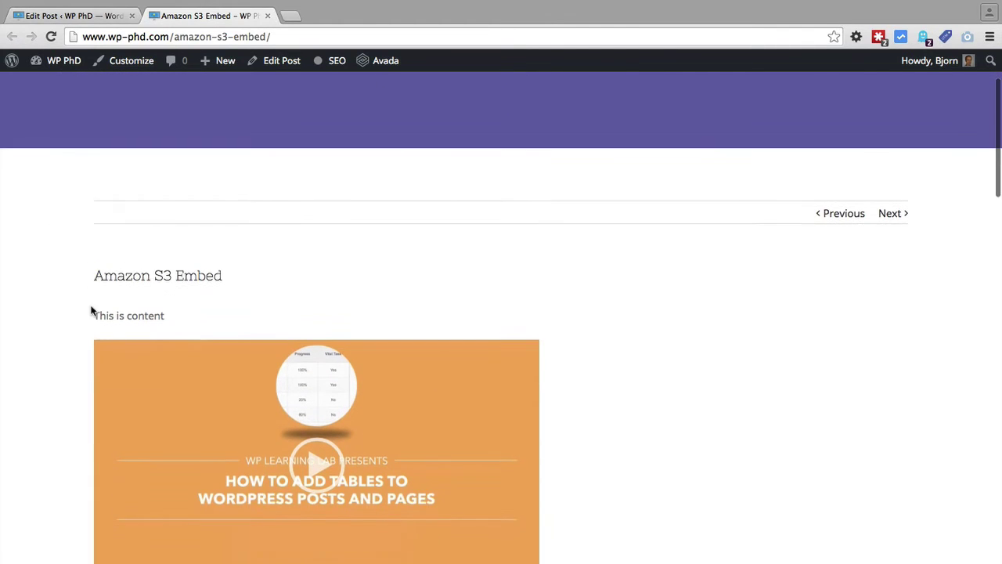
pyautogui.click(141, 356)
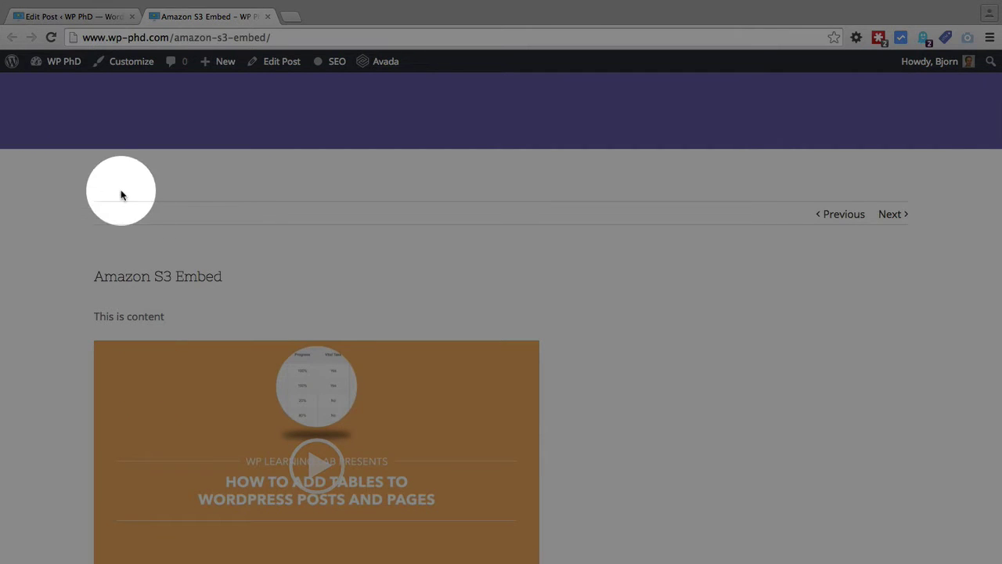
# - Open the live post's page source and highlight the title element, its Amazon S3 Embed text and its tag name
pyautogui.rightClick(64, 174)
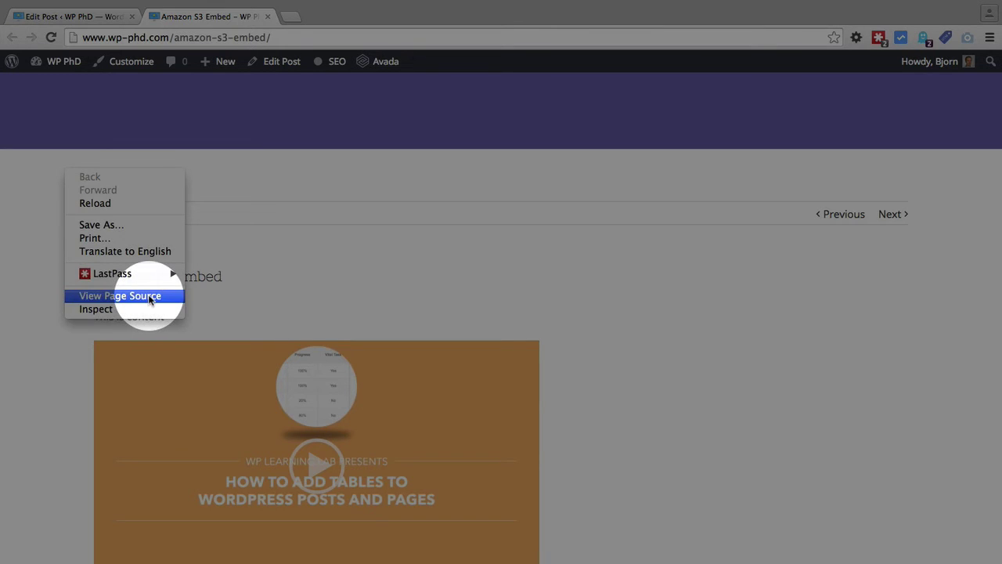
pyautogui.click(150, 298)
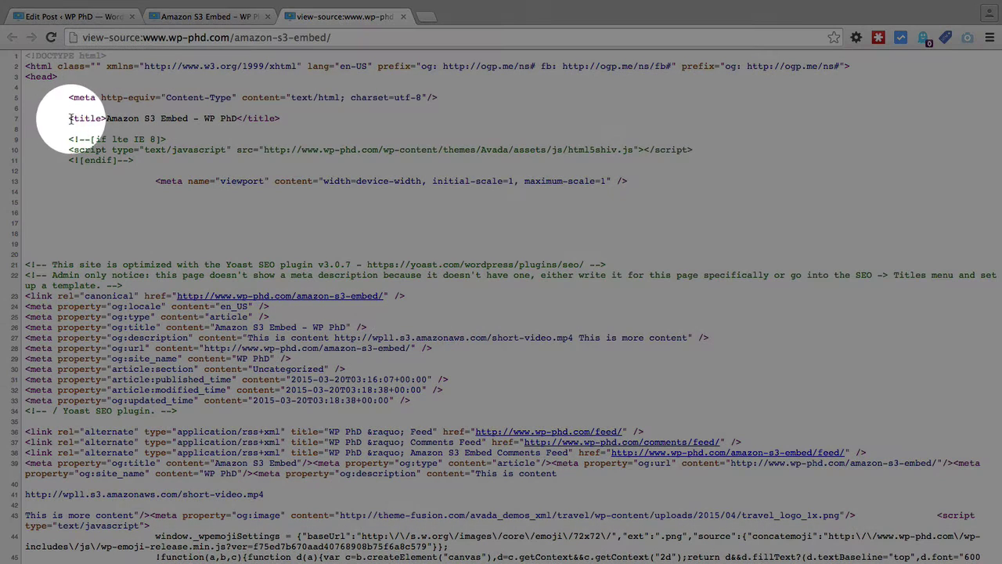
pyautogui.moveTo(69, 118); pyautogui.dragTo(280, 118)
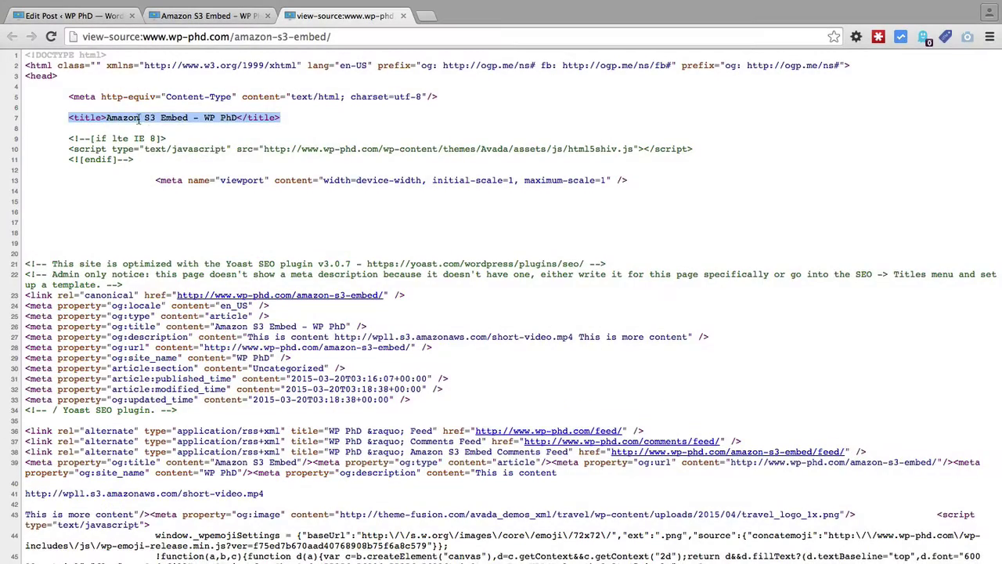
pyautogui.click(139, 118)
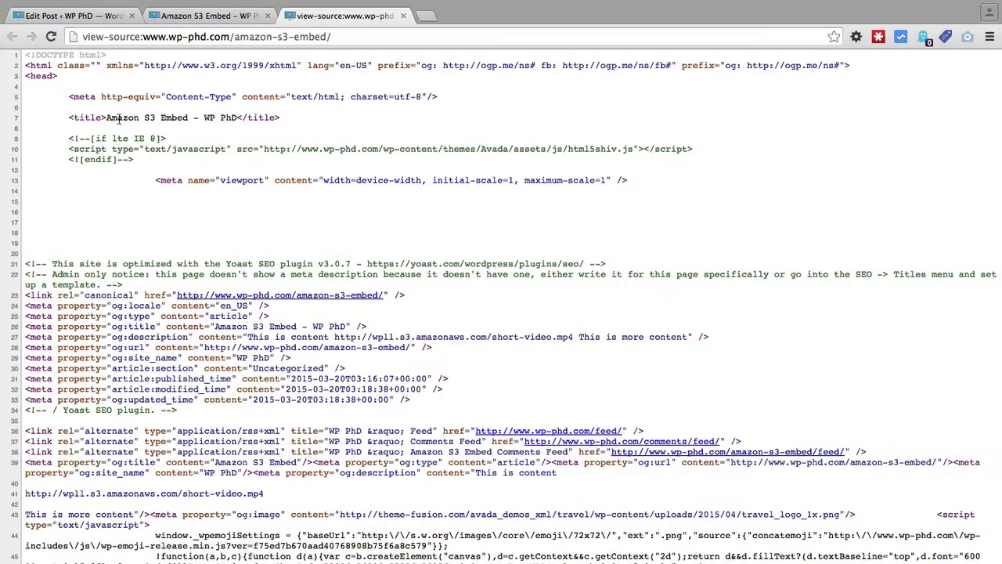
pyautogui.moveTo(106, 118); pyautogui.dragTo(272, 119)
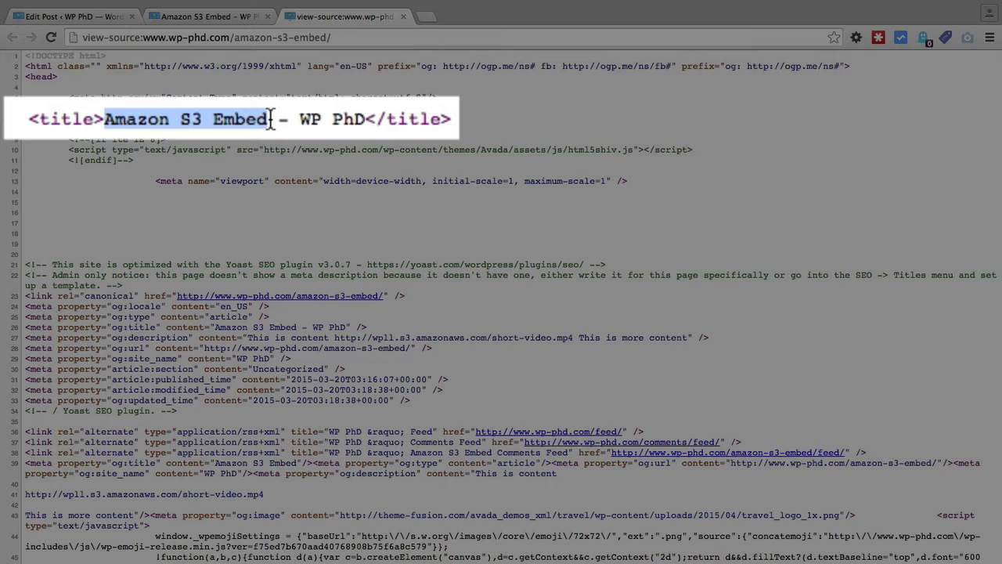
pyautogui.doubleClick(58, 119)
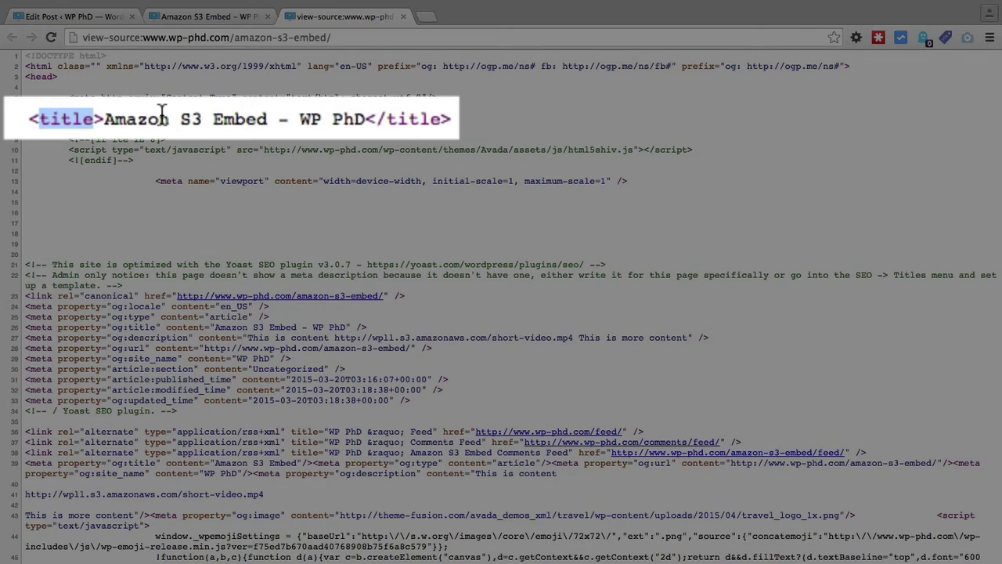
pyautogui.click(94, 125)
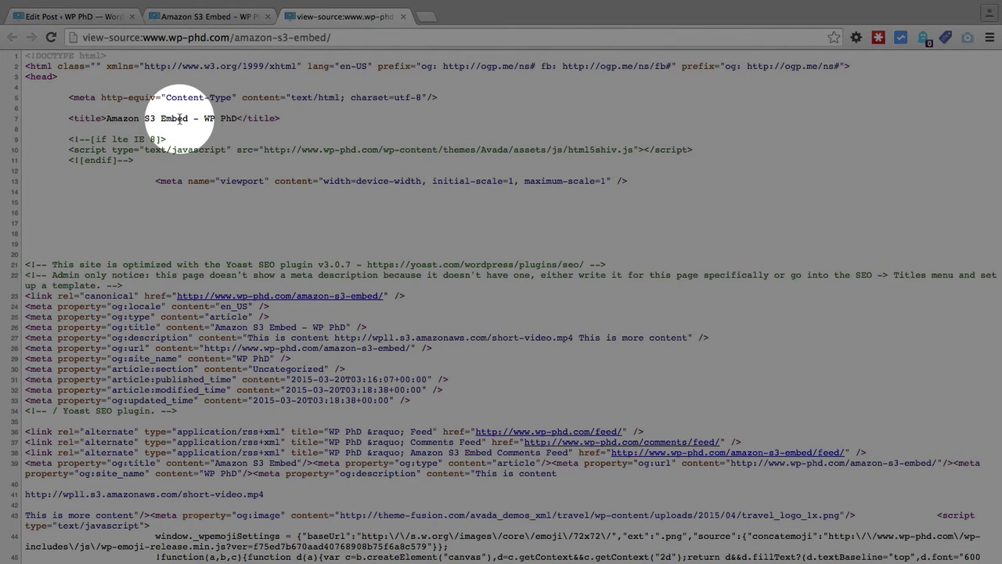
# - Search the page source for the opening heading tag with "<h1", also trying "<h1>"
pyautogui.scroll(-5, 91, 235)
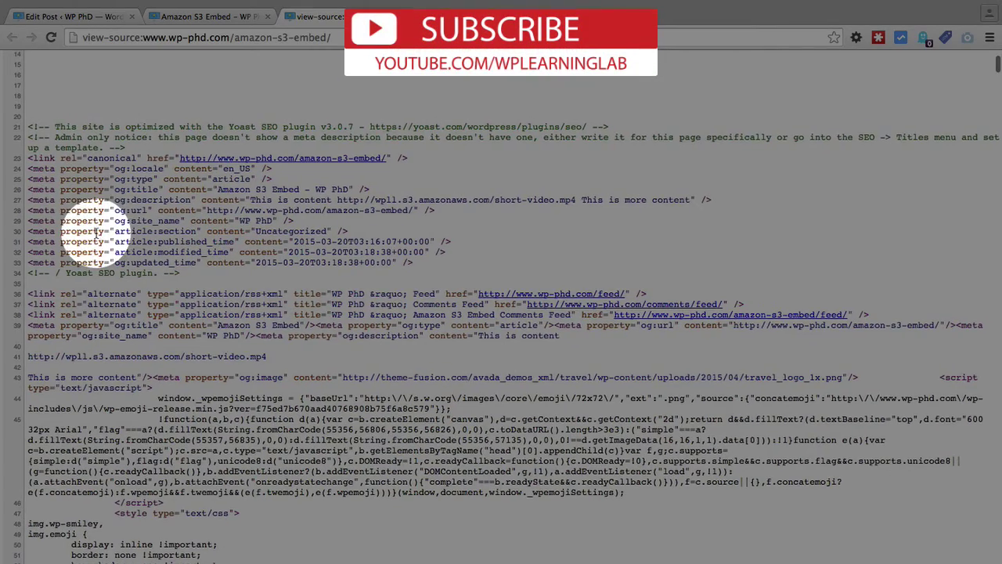
pyautogui.scroll(5, 95, 227)
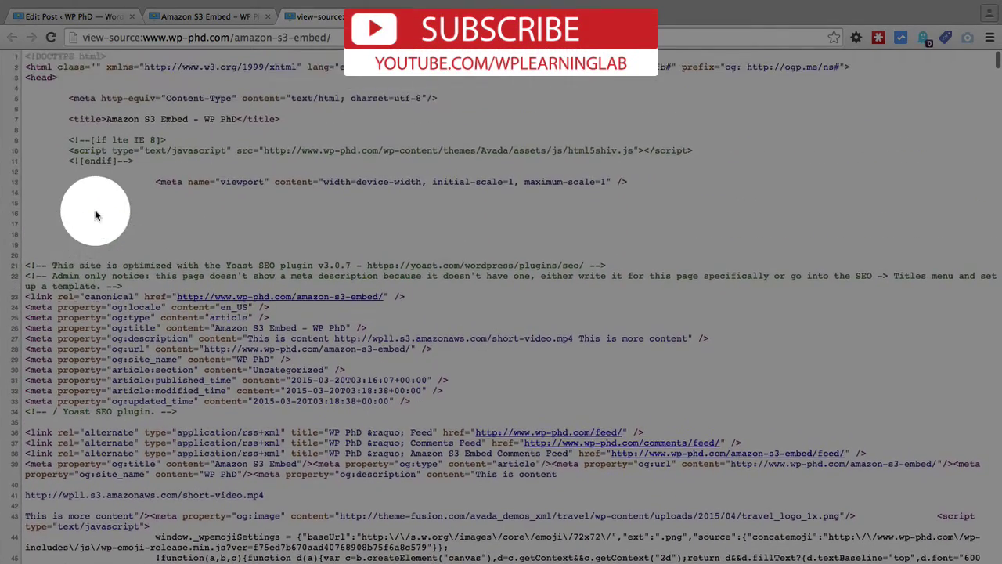
pyautogui.scroll(-5, 94, 212)
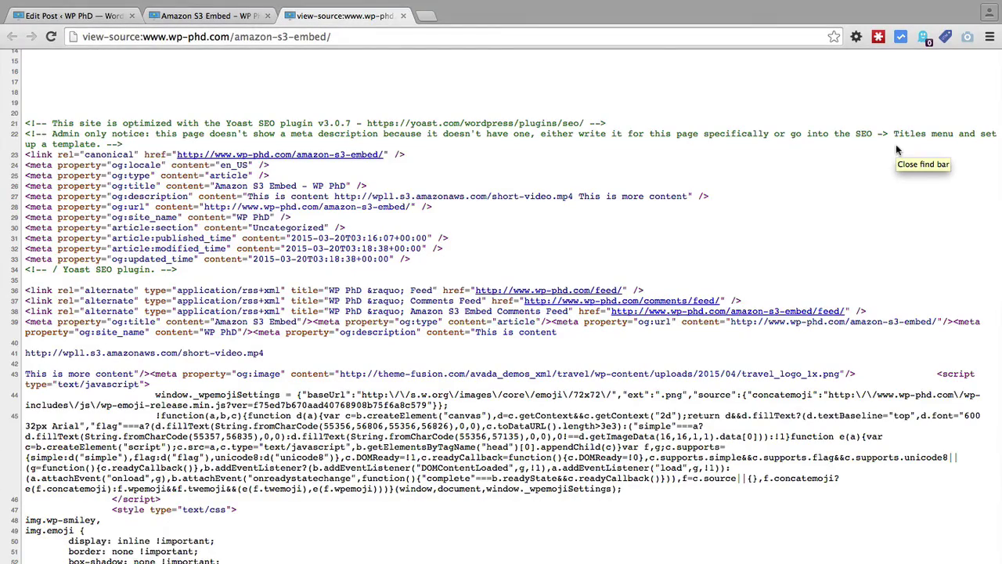
pyautogui.press('super+f')
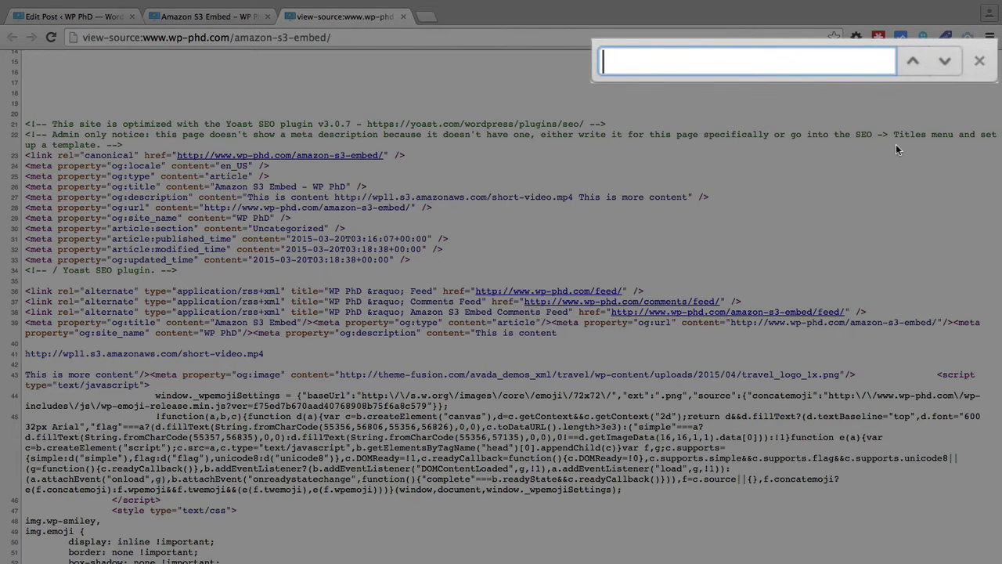
pyautogui.write('<')
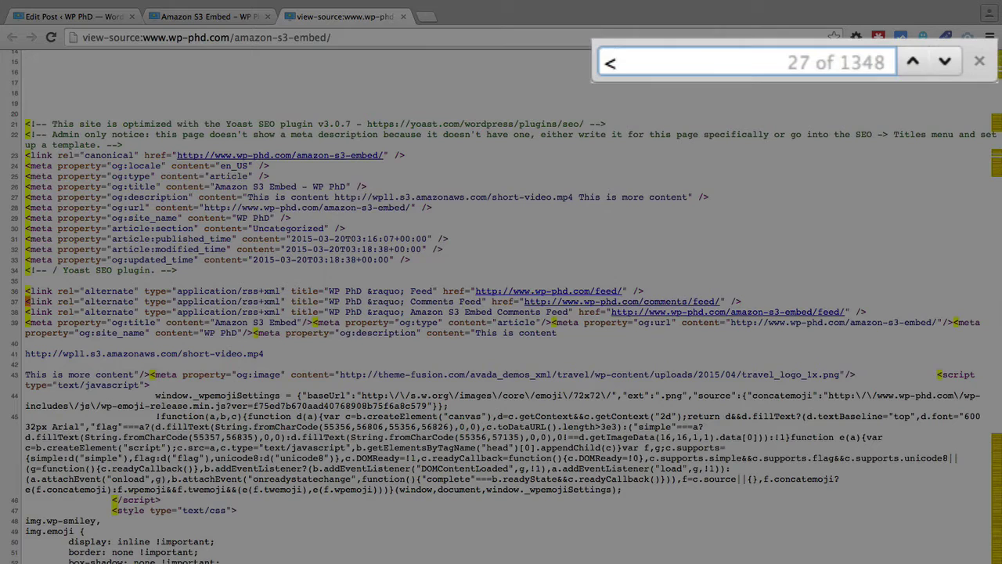
pyautogui.write('h1')
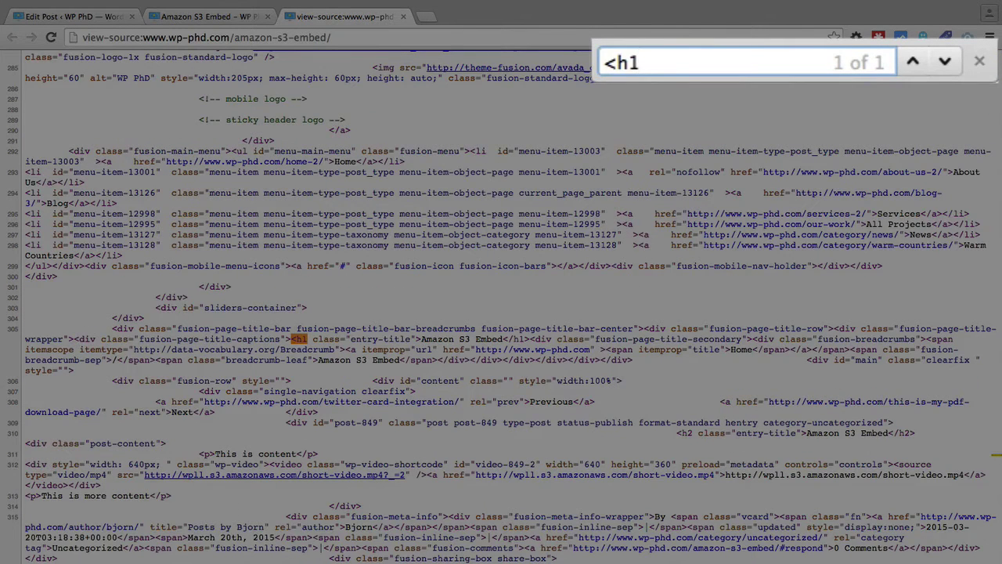
pyautogui.write('>')
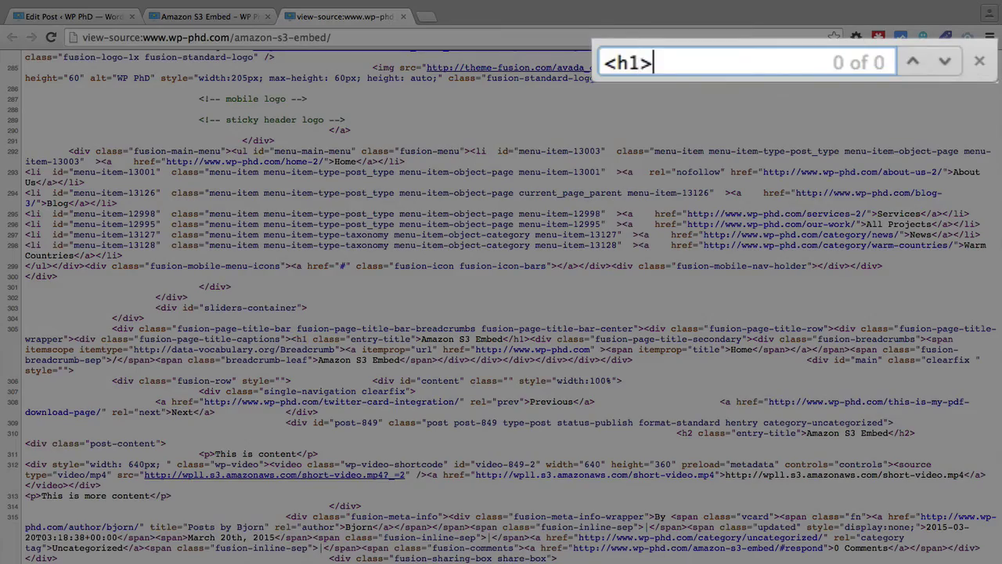
pyautogui.press('BackSpace')
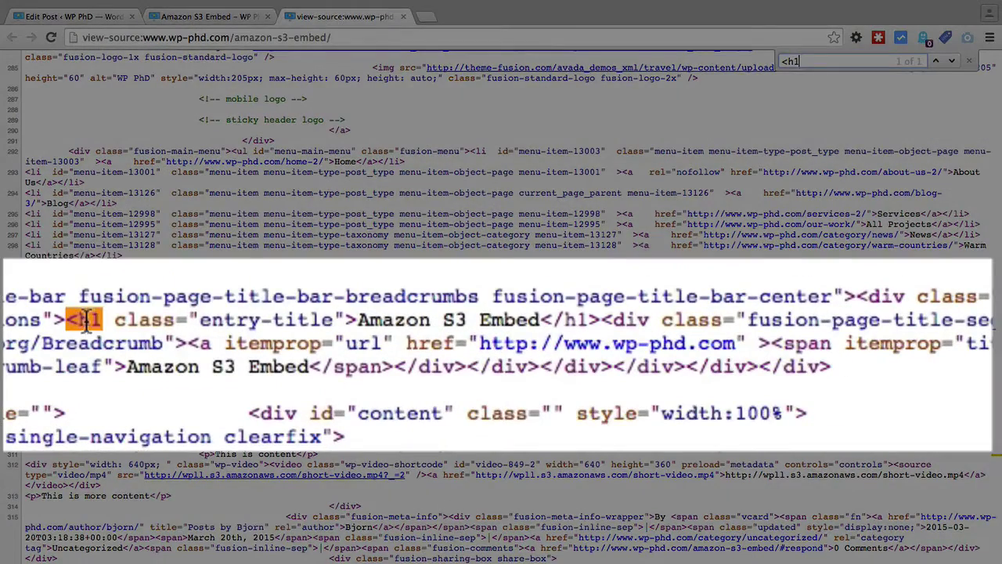
# - Highlight the opening h1 tag with its entry-title class, then compare searching for "<h1>" against "<h1"
pyautogui.moveTo(292, 338); pyautogui.dragTo(374, 339)
pyautogui.moveTo(259, 321); pyautogui.dragTo(354, 317)
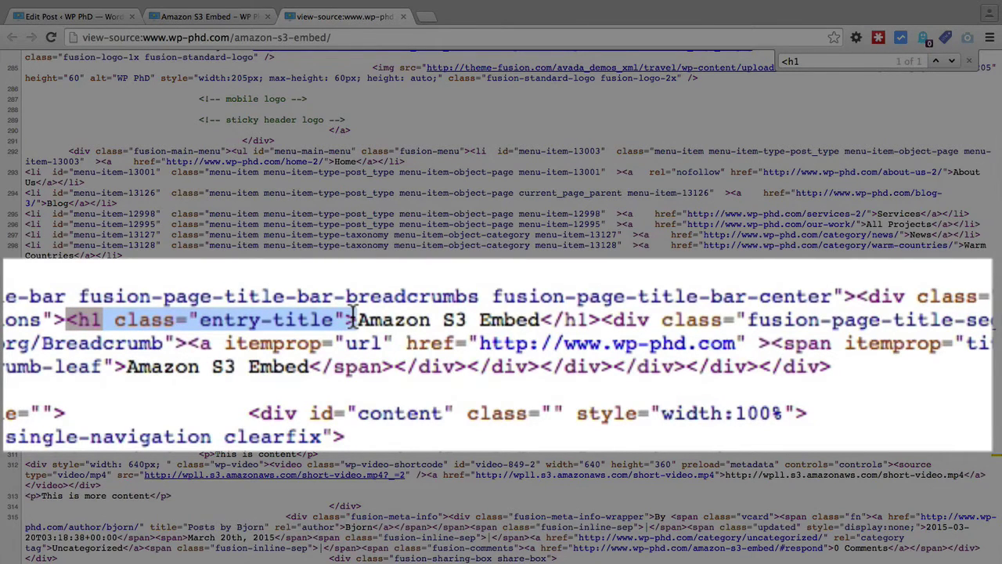
pyautogui.click(822, 61)
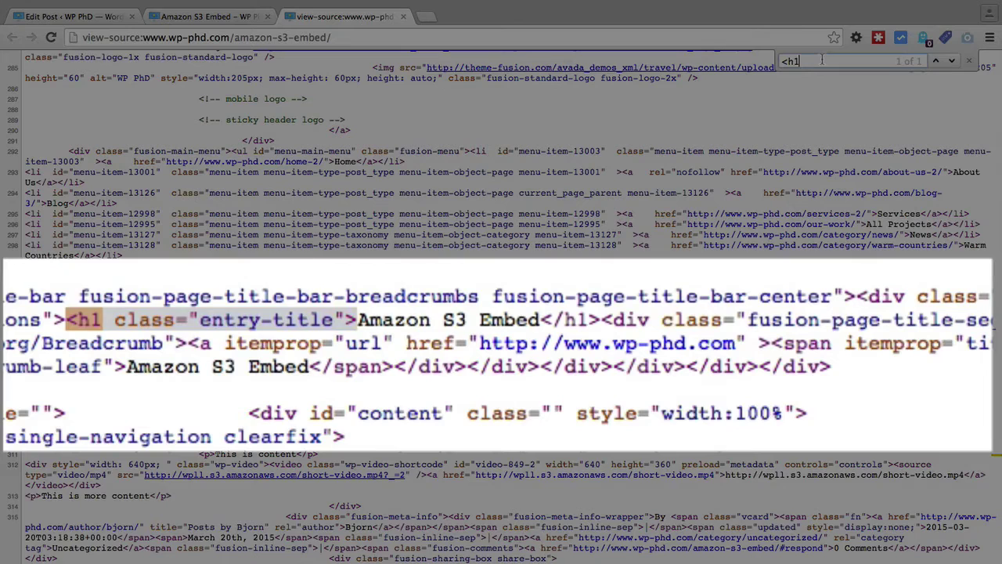
pyautogui.write('>')
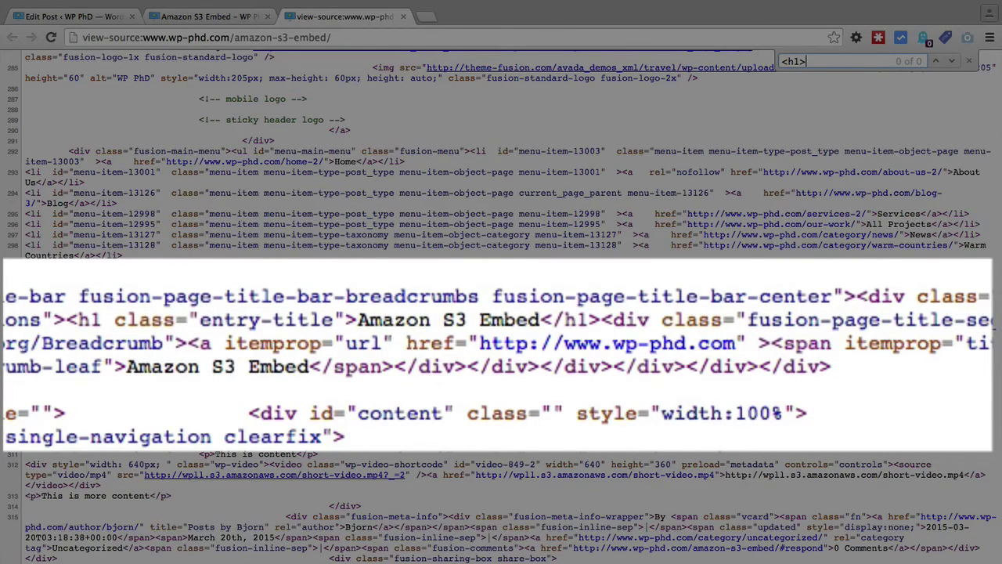
pyautogui.press('BackSpace')
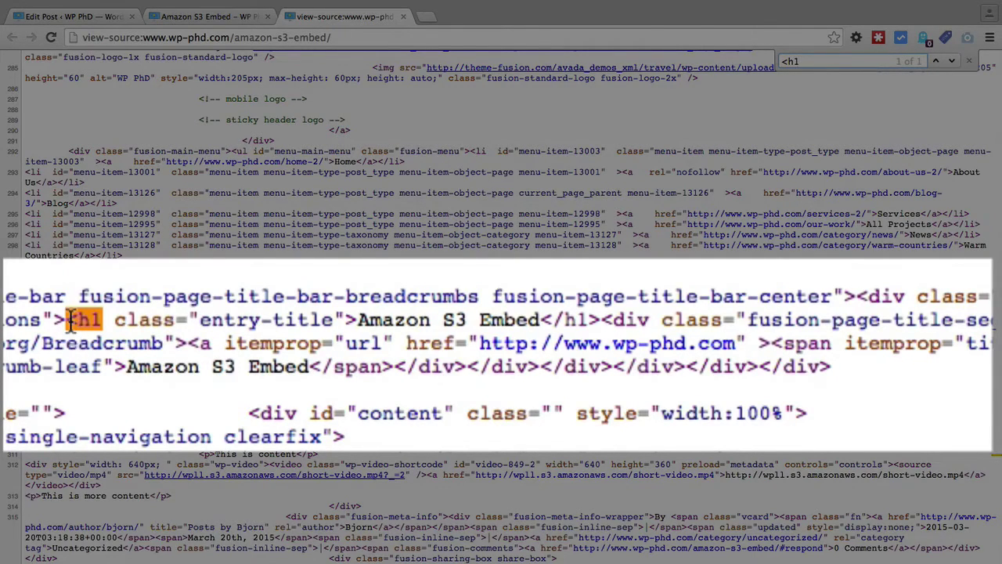
# - Highlight in turn the start of the h1 tag, the Amazon S3 Embed heading text and the closing h1 tag
pyautogui.moveTo(70, 320); pyautogui.dragTo(114, 320)
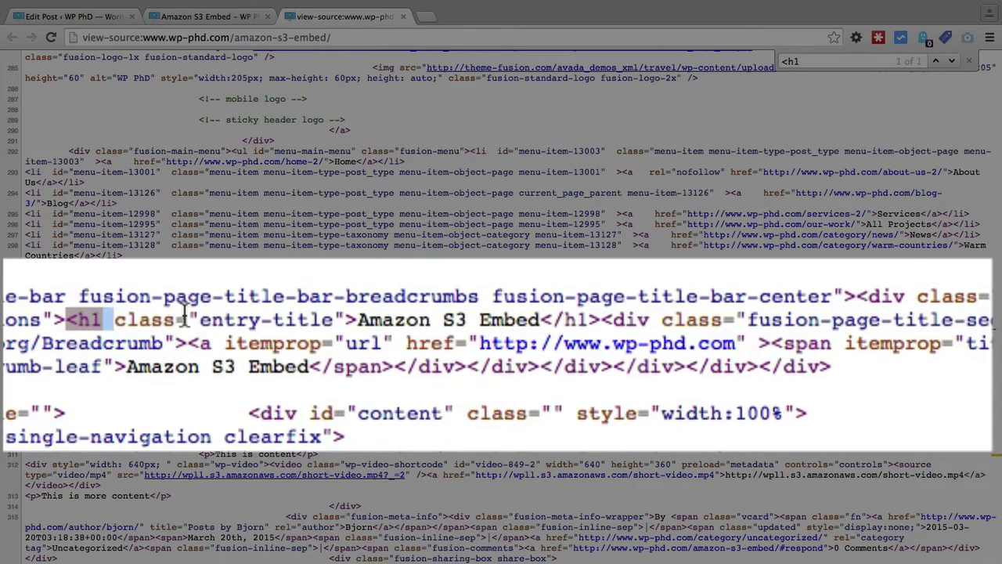
pyautogui.moveTo(360, 321); pyautogui.dragTo(540, 317)
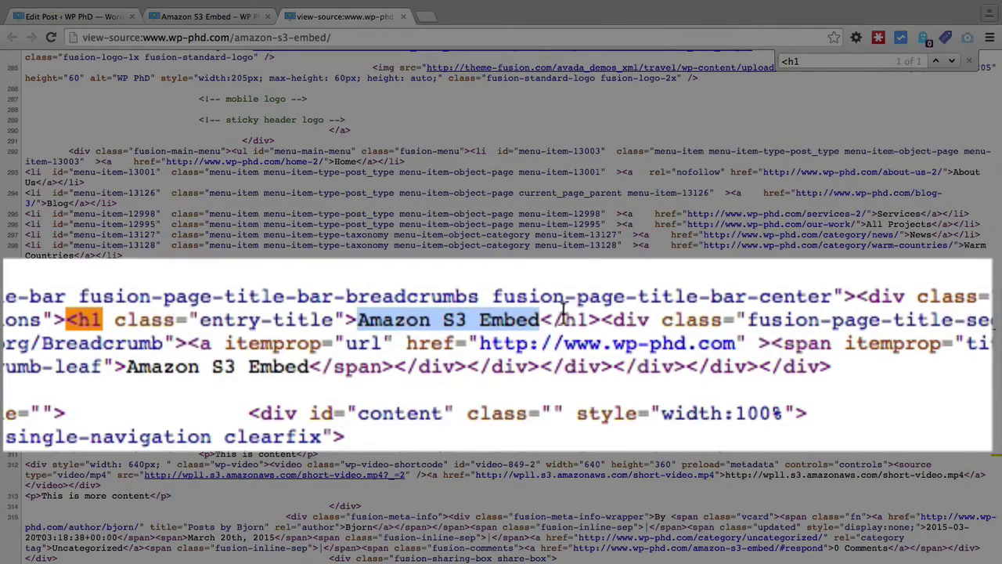
pyautogui.moveTo(600, 319); pyautogui.dragTo(540, 317)
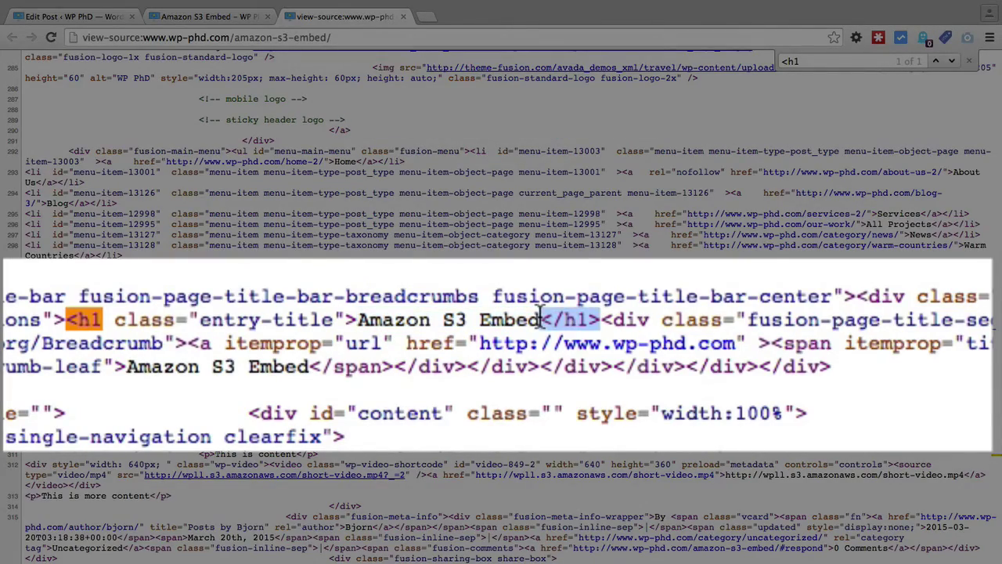